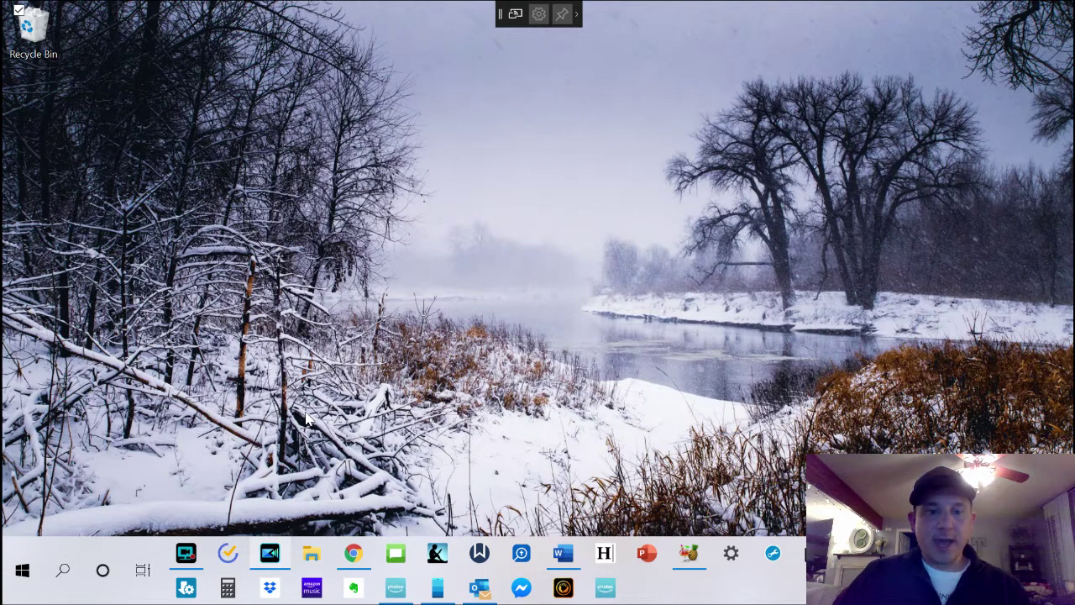
Bring up the Mt. Carmel Baptist Church Facebook page and scroll to its Following options.
click(353, 553)
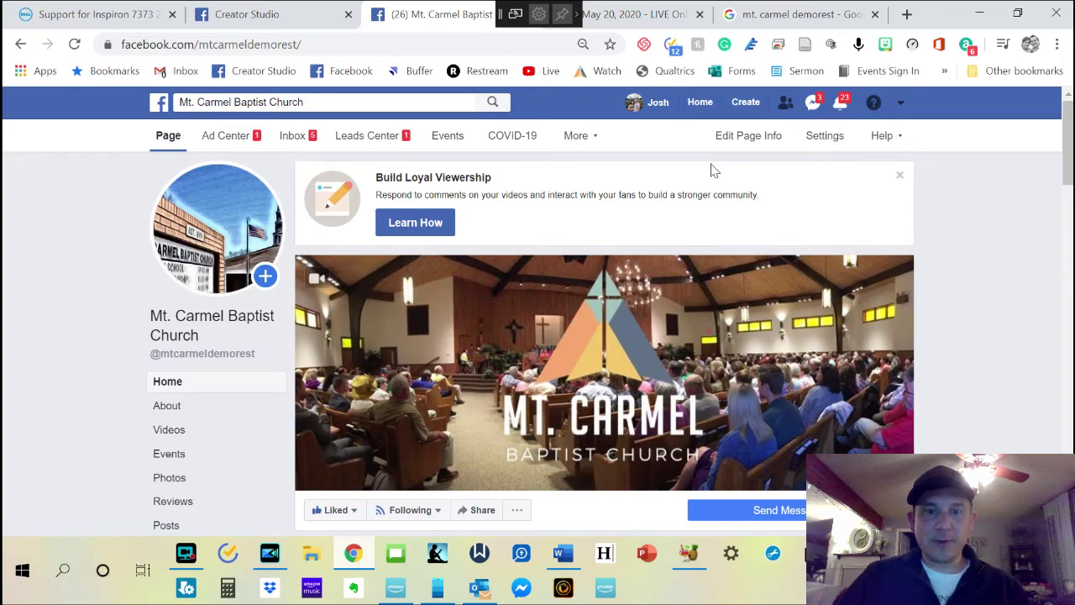
scroll(514, 186, down, 2)
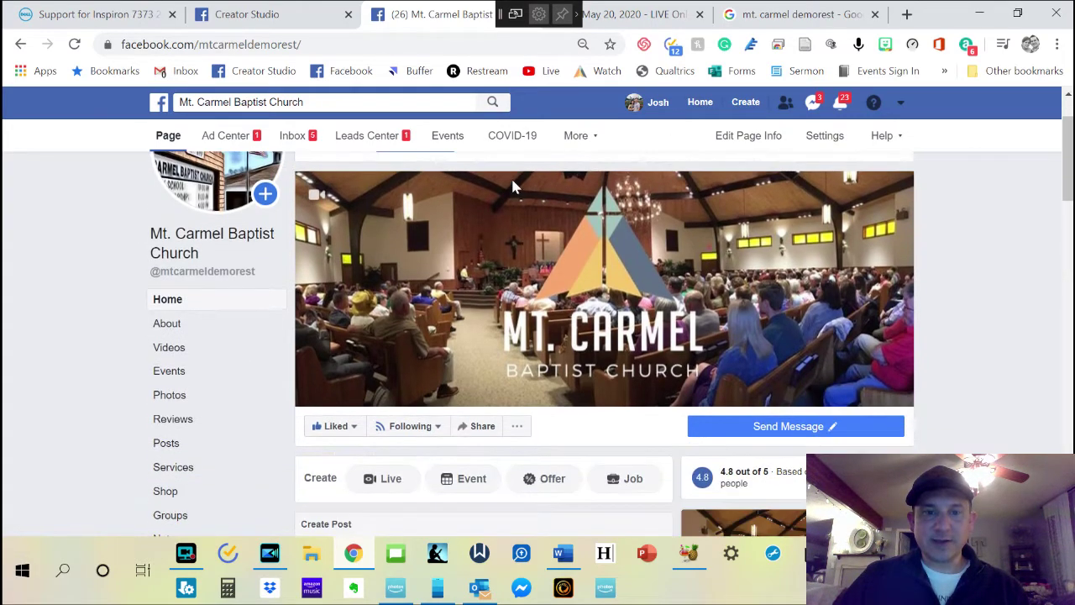
scroll(514, 186, down, 2)
scroll(514, 187, down, 1)
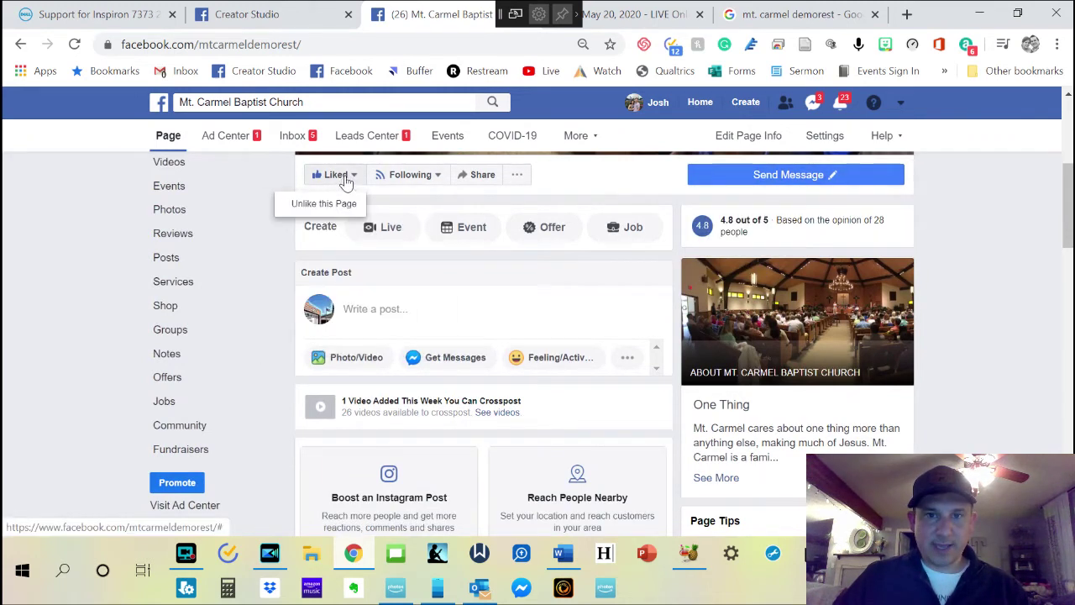
mouse_move(410, 426)
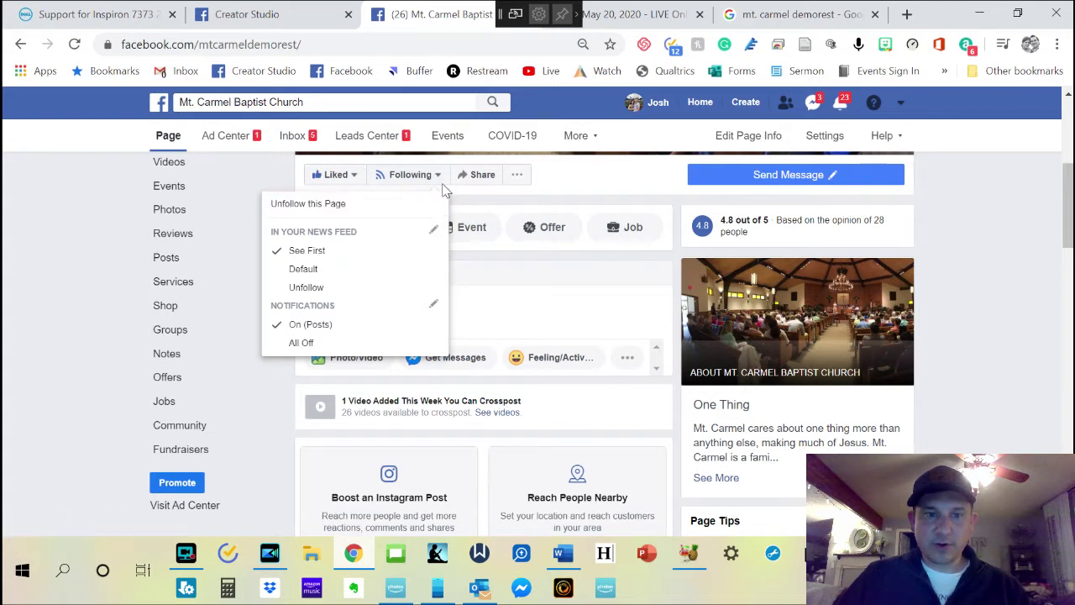
Review the page's News Feed and notification settings, keeping See First and Standard notifications.
click(431, 234)
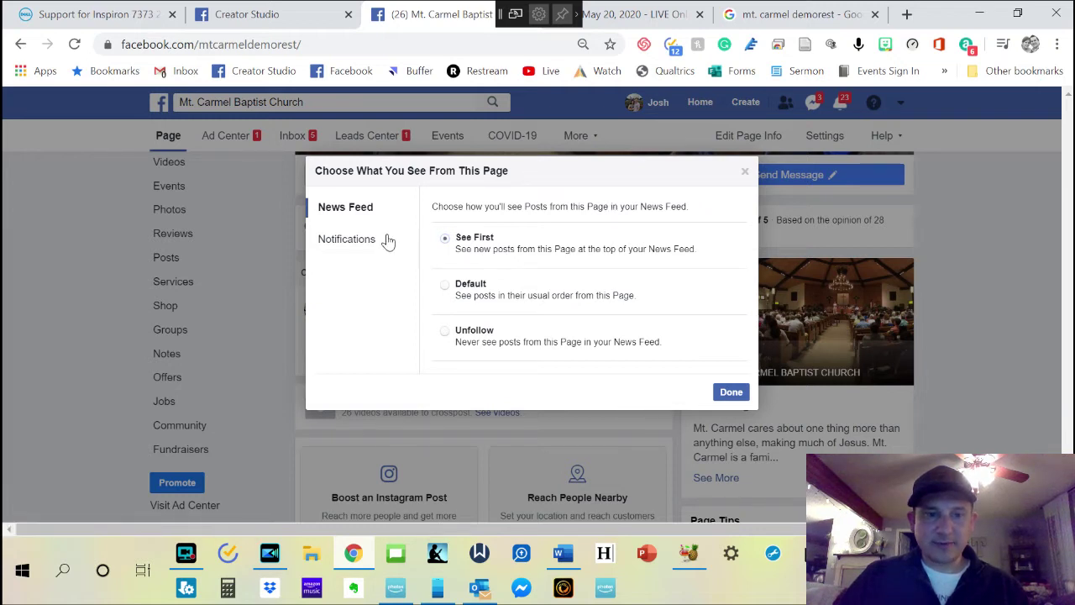
click(355, 245)
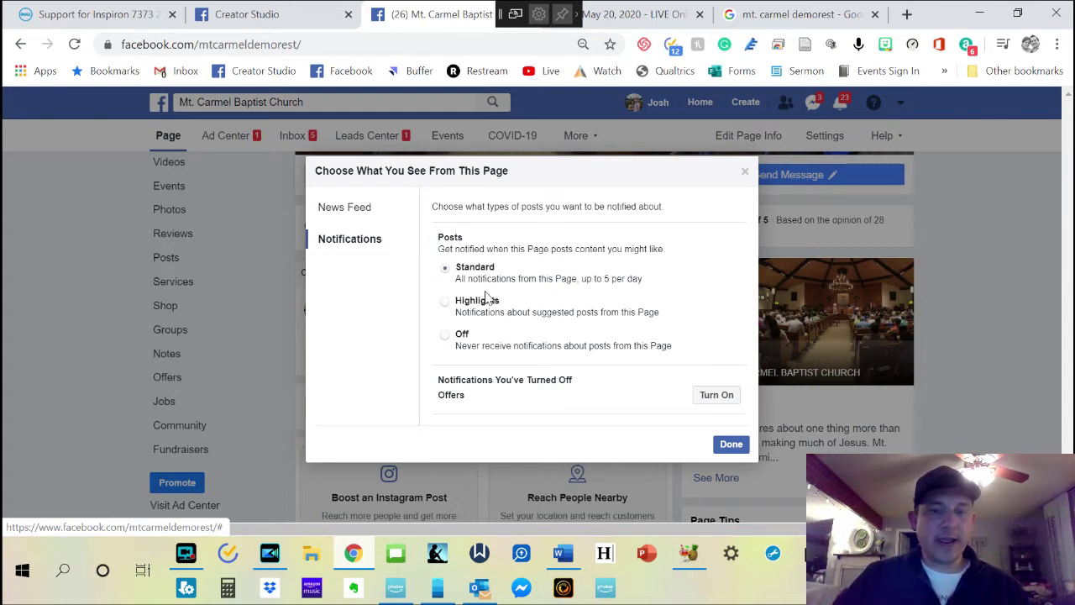
click(728, 444)
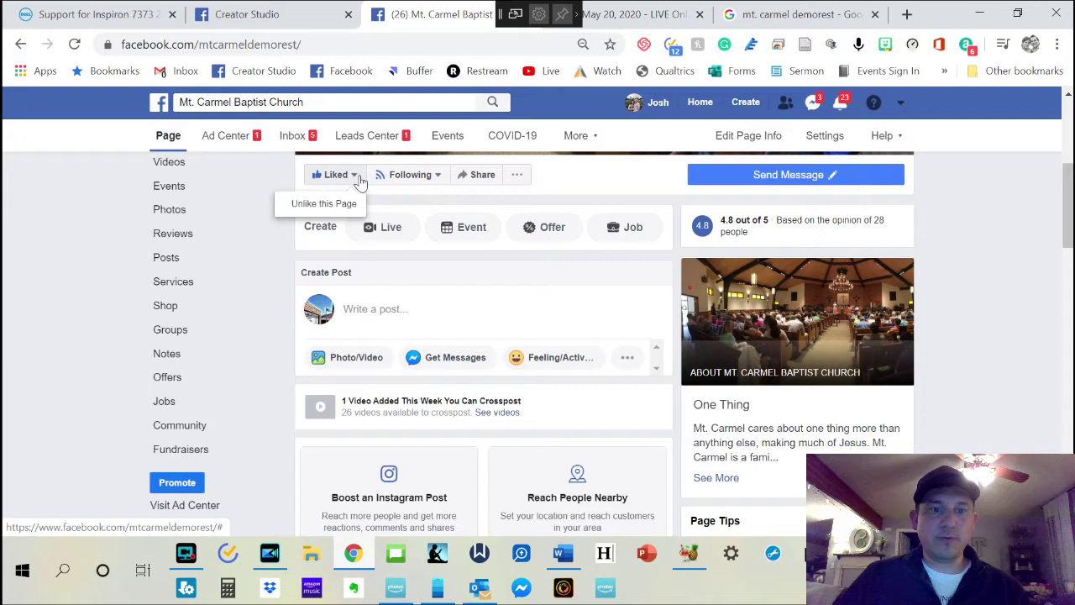
click(395, 175)
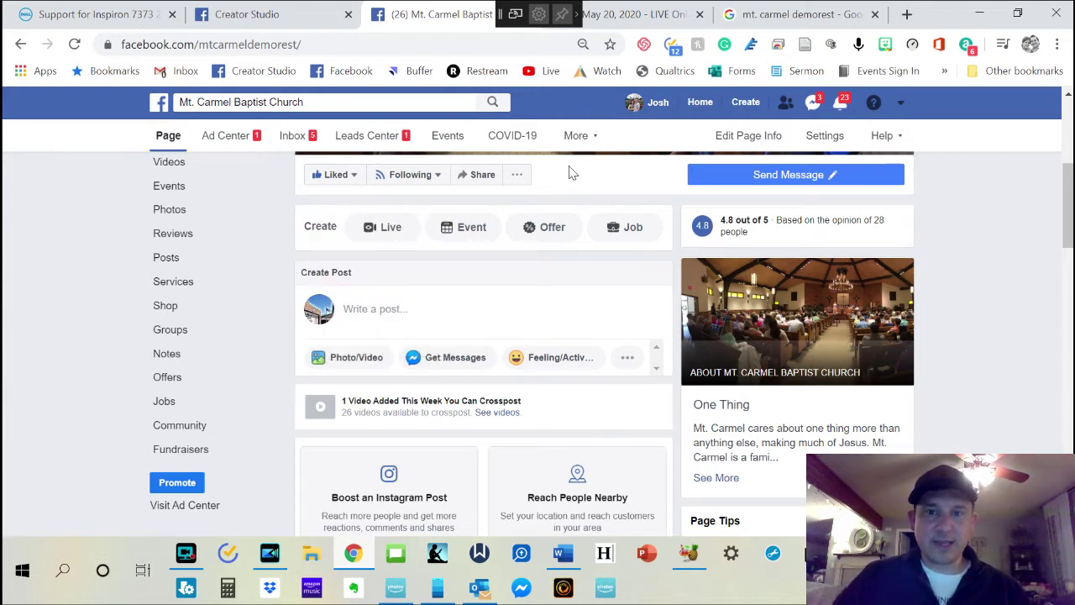
On the church's YouTube video, cancel unsubscribing from Mt. Carmel Demorest and set its bell to All.
click(603, 13)
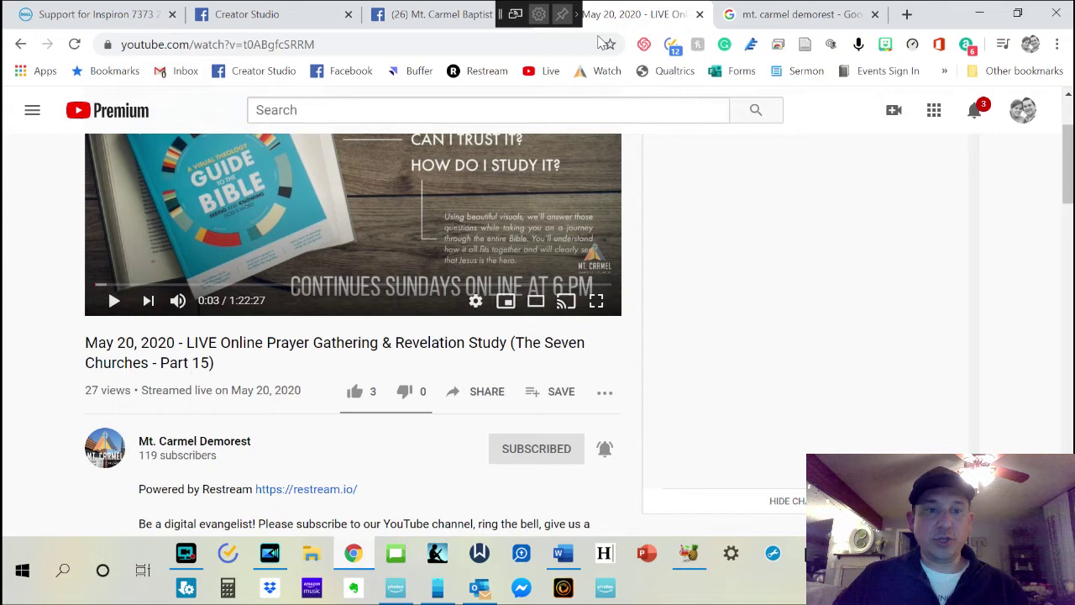
scroll(529, 363, up, 1)
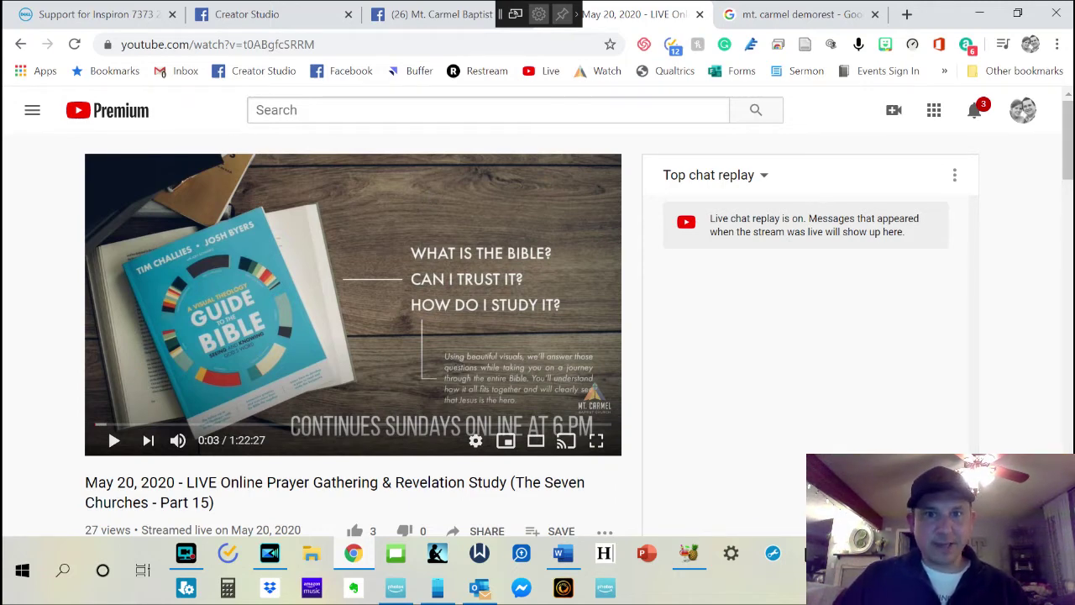
scroll(357, 316, down, 3)
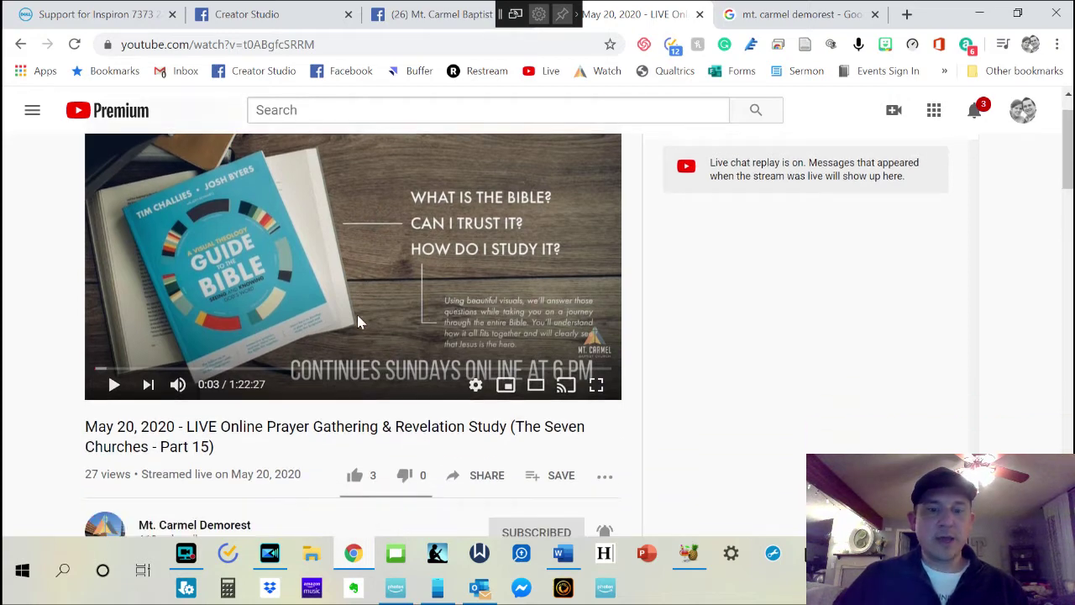
click(526, 374)
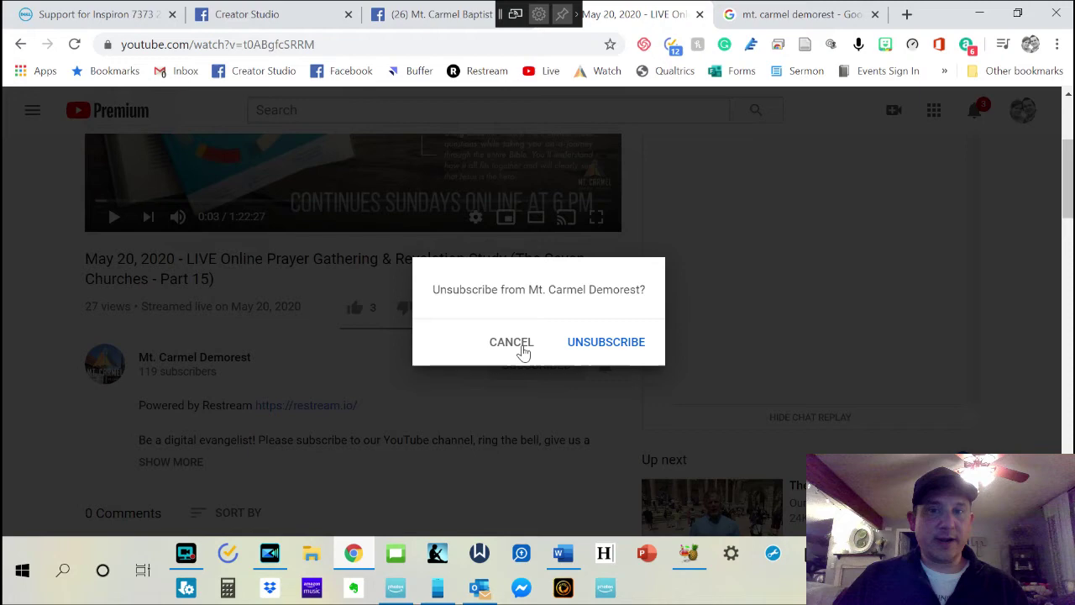
click(521, 344)
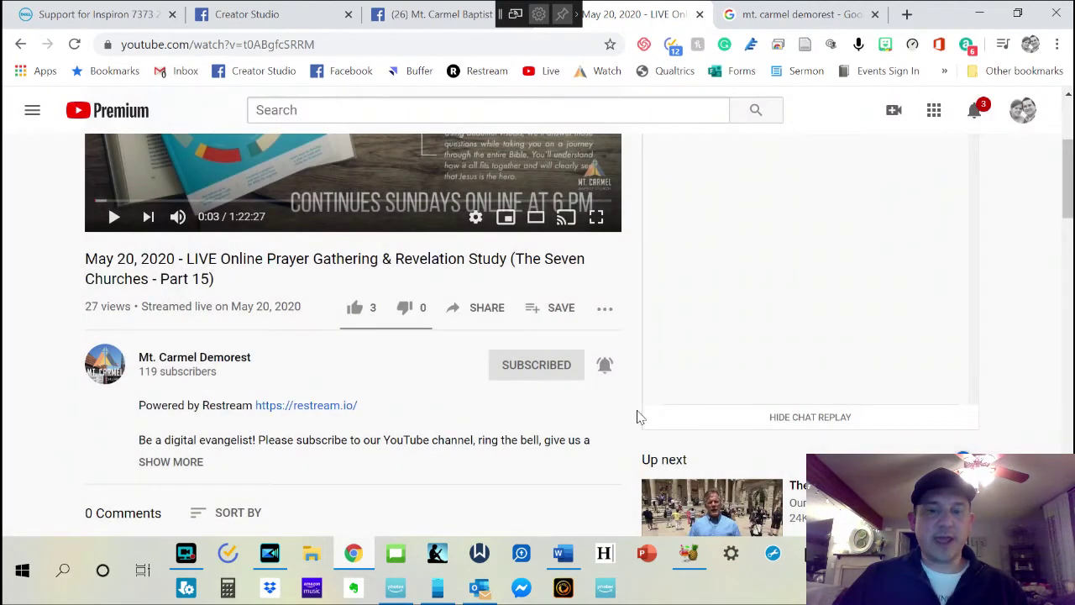
click(604, 366)
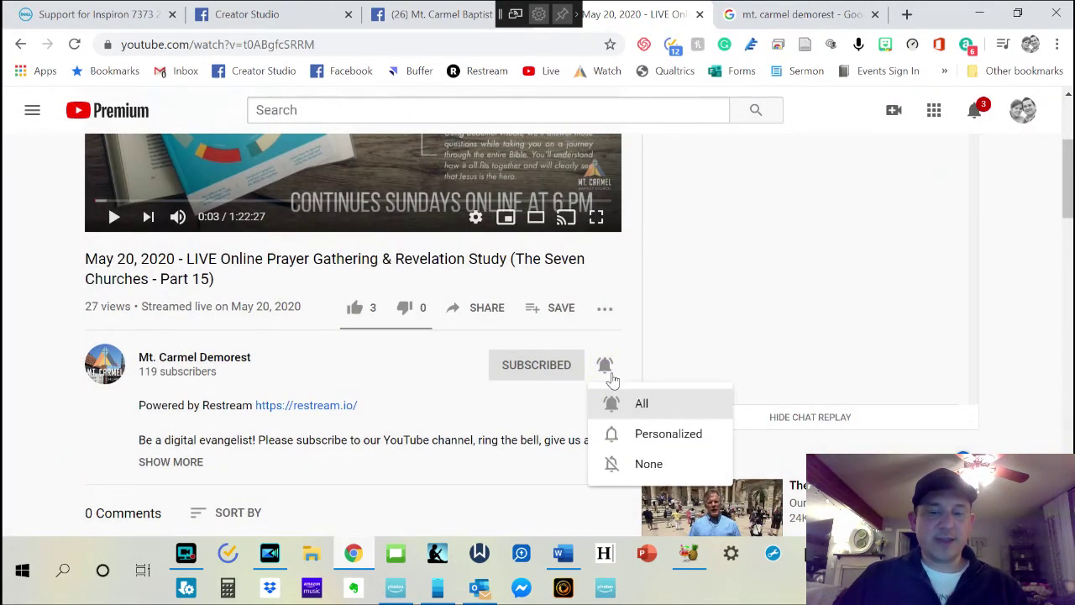
click(657, 405)
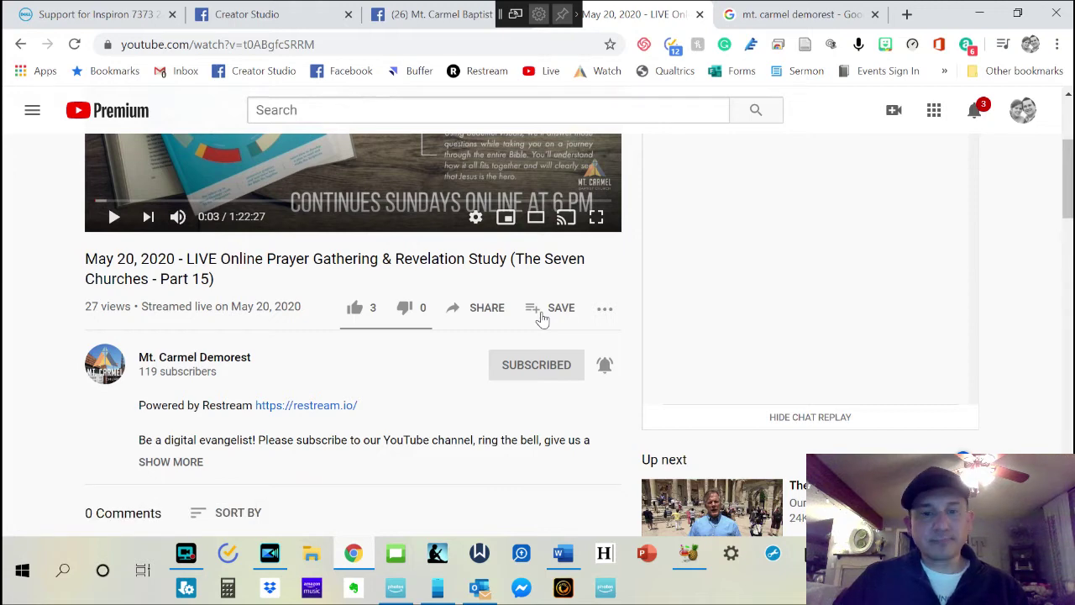
Return to the church's Facebook page and bring up the Invite Friends list of 292 uninvited friends.
click(449, 8)
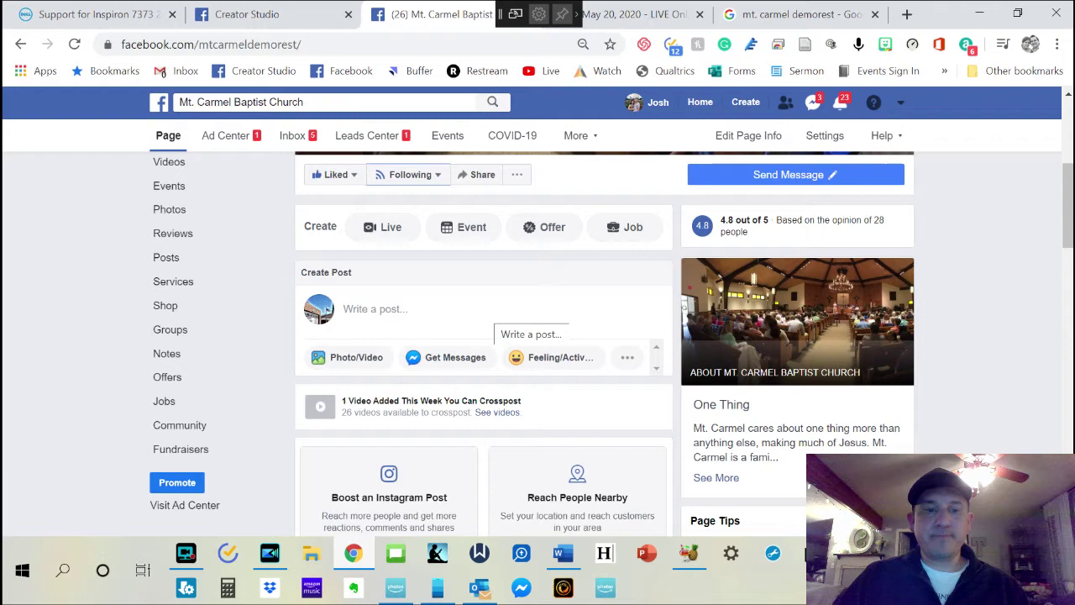
scroll(490, 319, down, 1)
scroll(490, 319, down, 1)
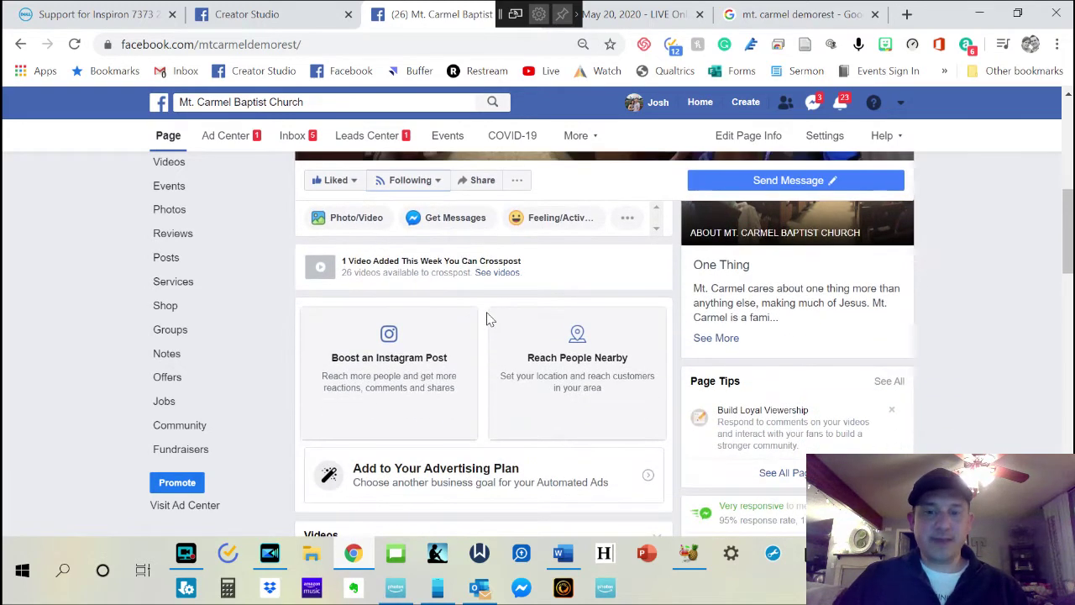
scroll(490, 319, down, 1)
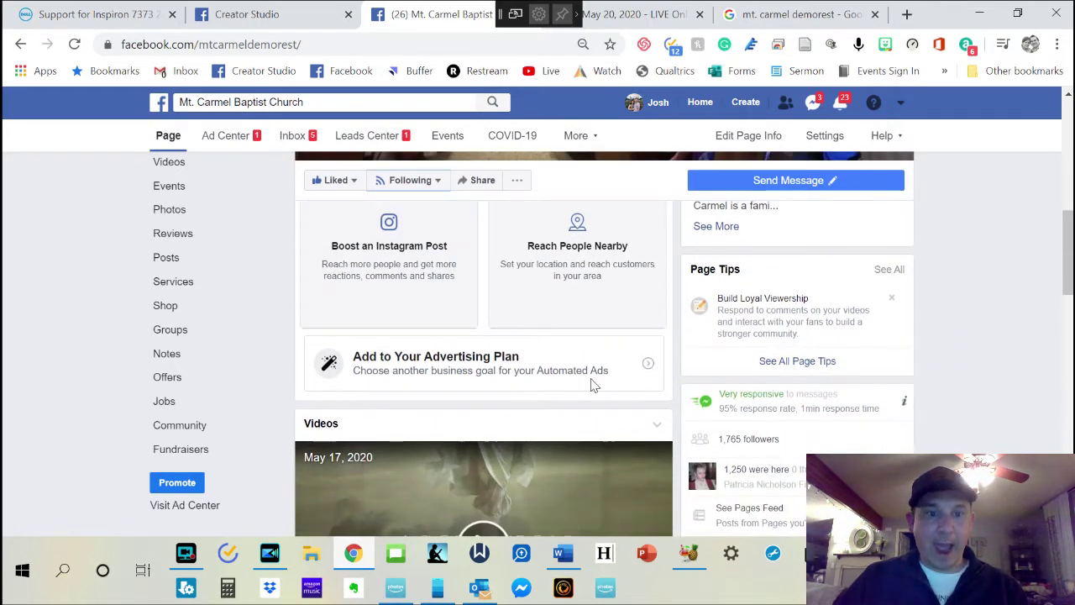
scroll(496, 316, down, 1)
scroll(497, 309, down, 1)
scroll(498, 309, down, 2)
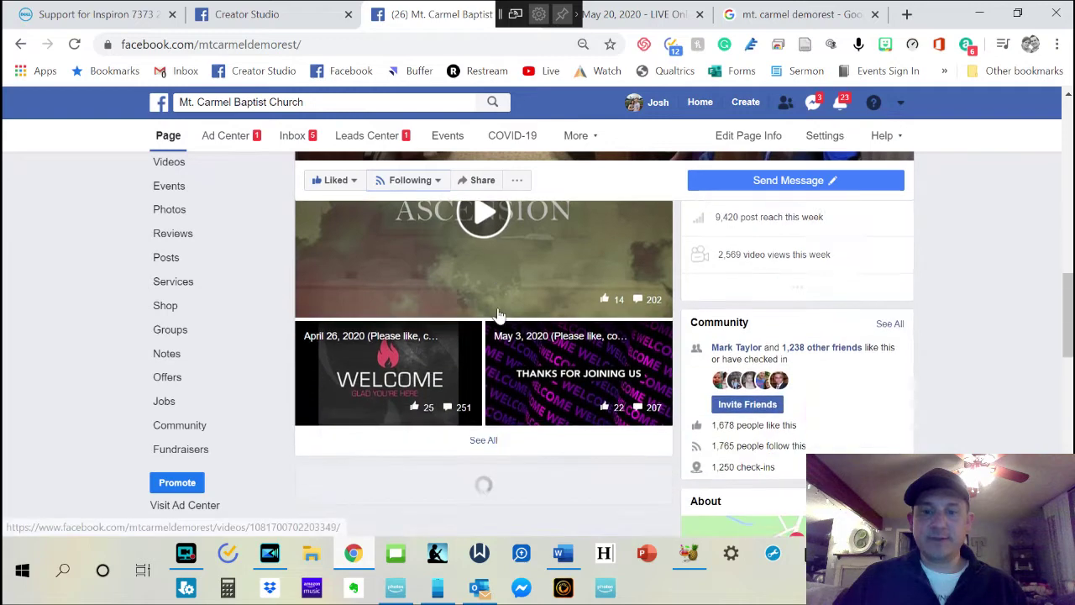
scroll(497, 309, down, 1)
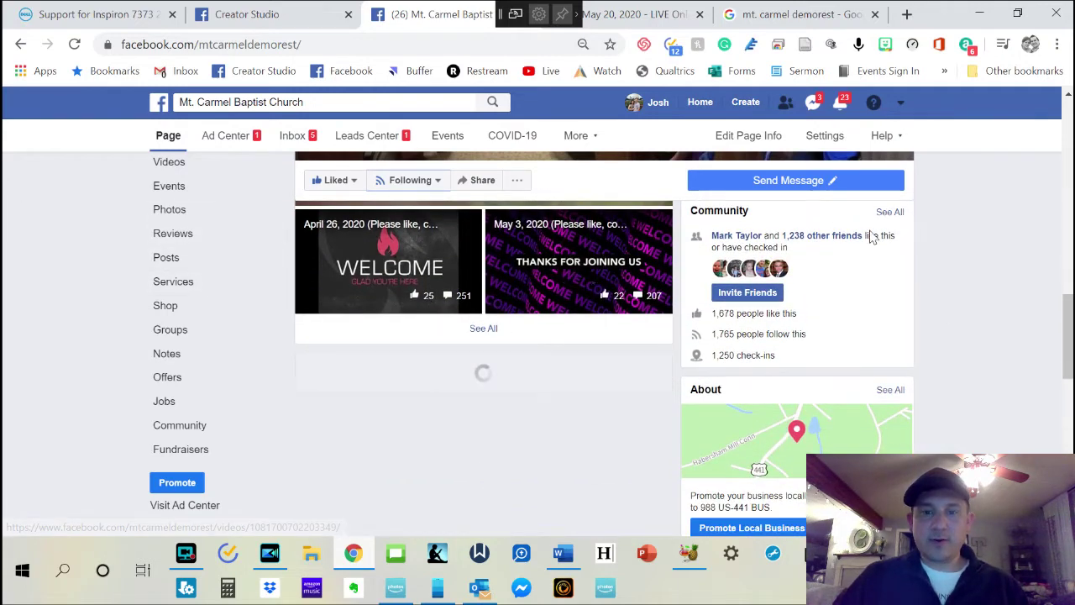
click(756, 295)
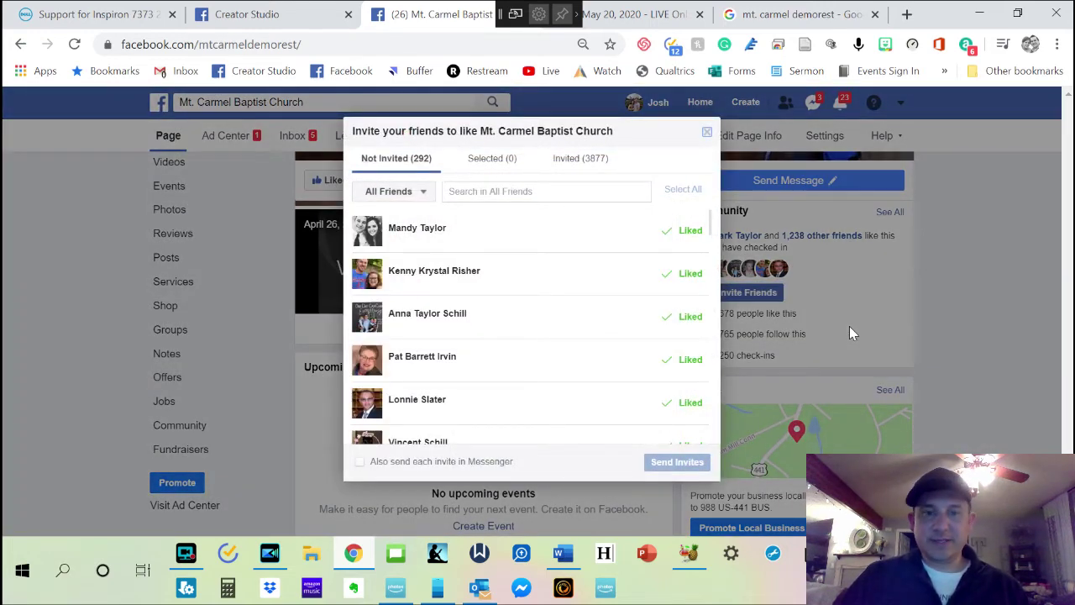
mouse_move(360, 462)
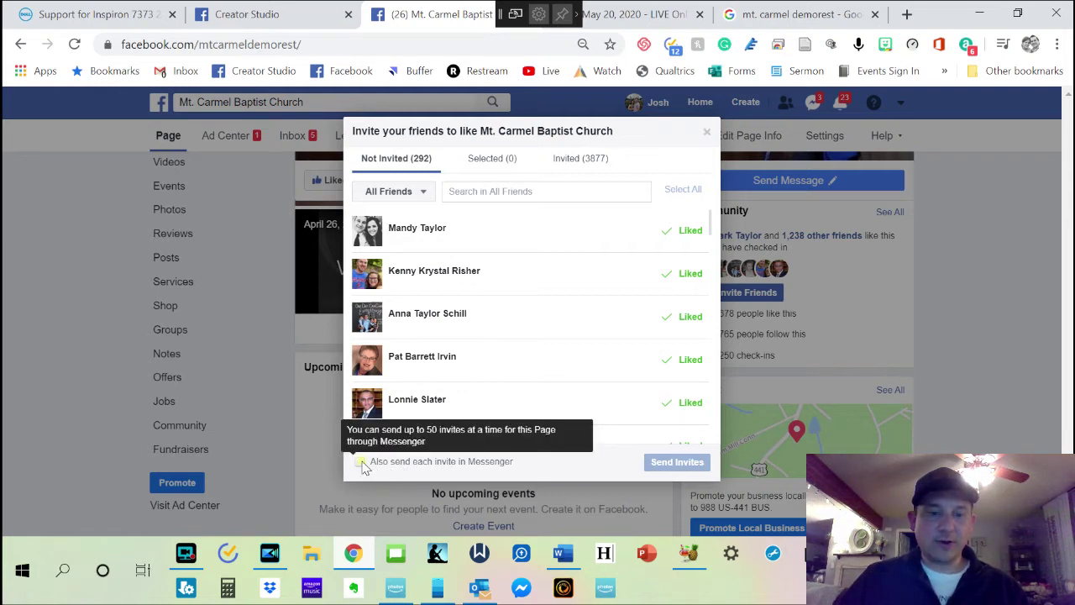
Tick 'Also send each invite in Messenger', look over the All Friends lists, then close the invite window.
click(361, 462)
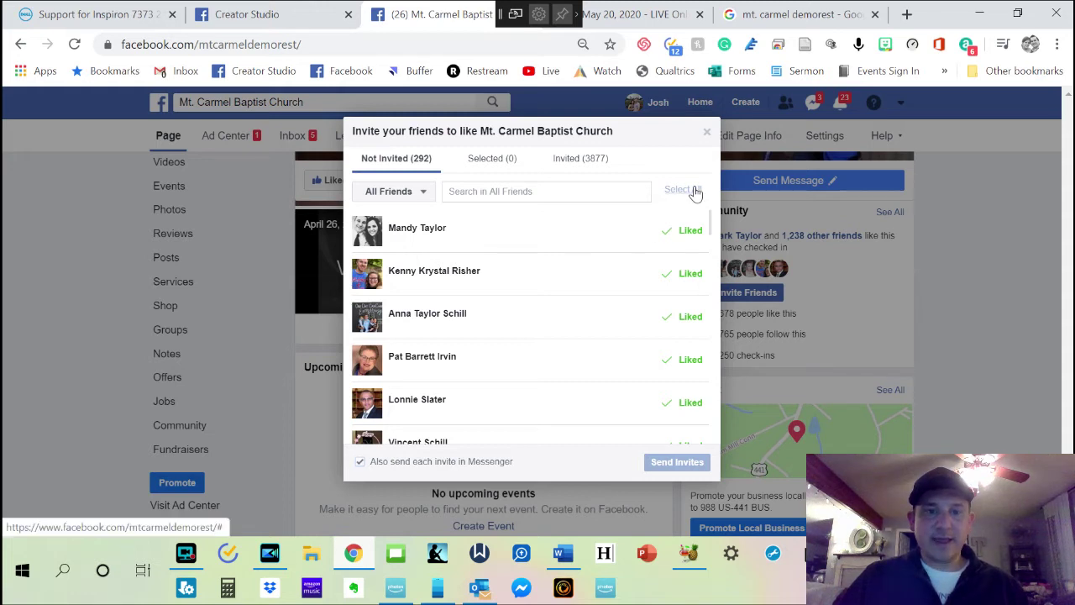
click(394, 192)
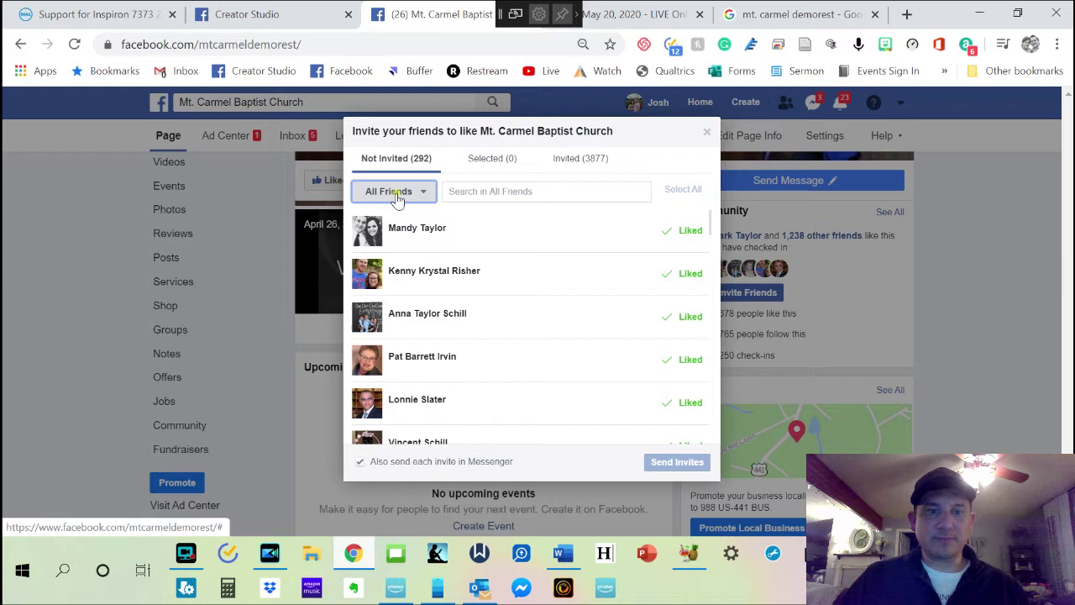
click(380, 215)
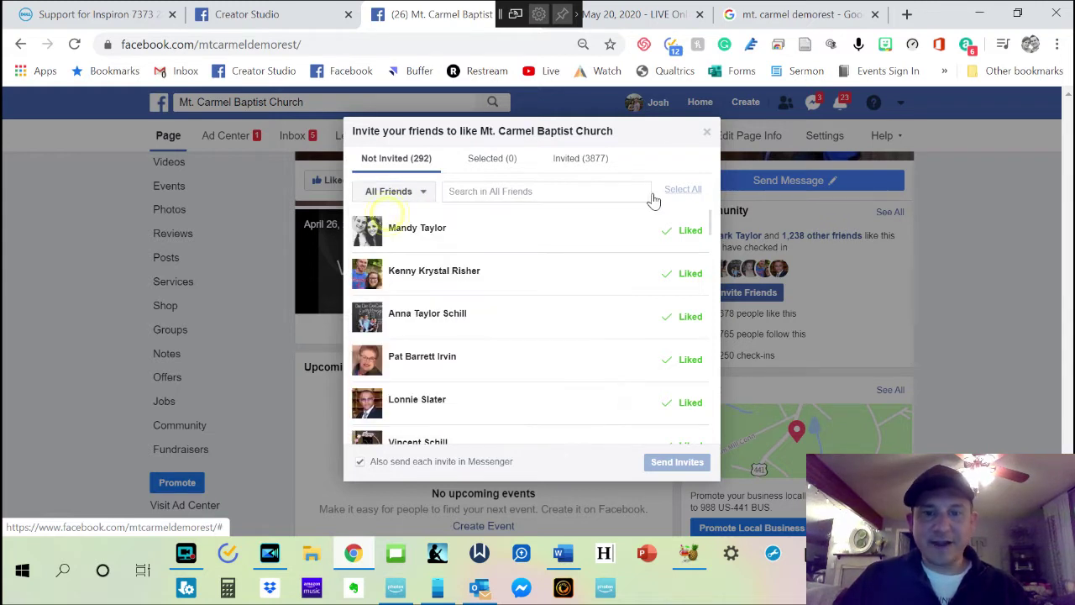
click(422, 192)
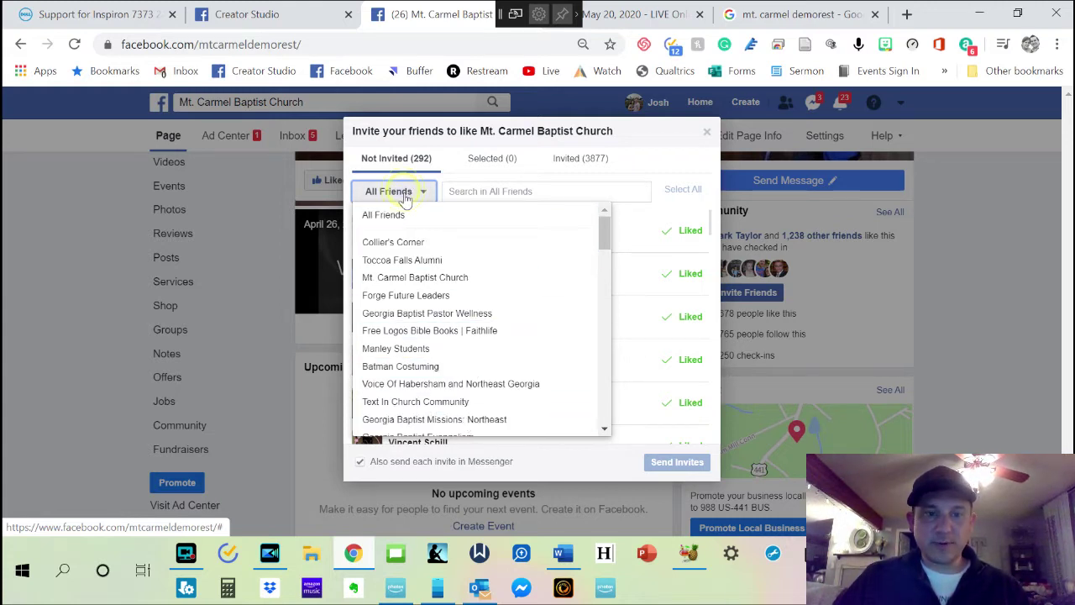
click(504, 198)
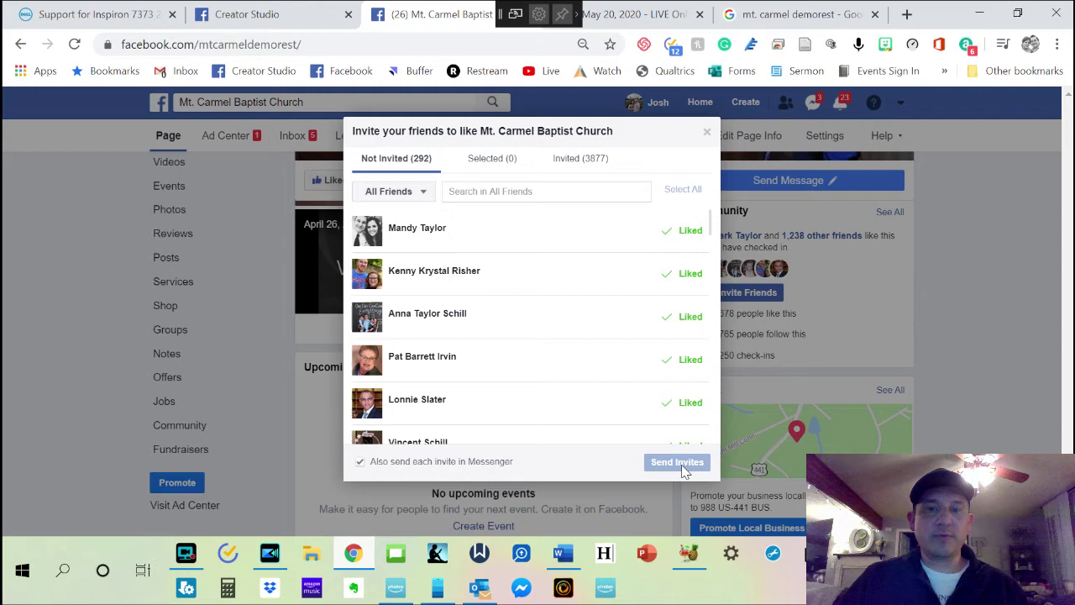
click(707, 135)
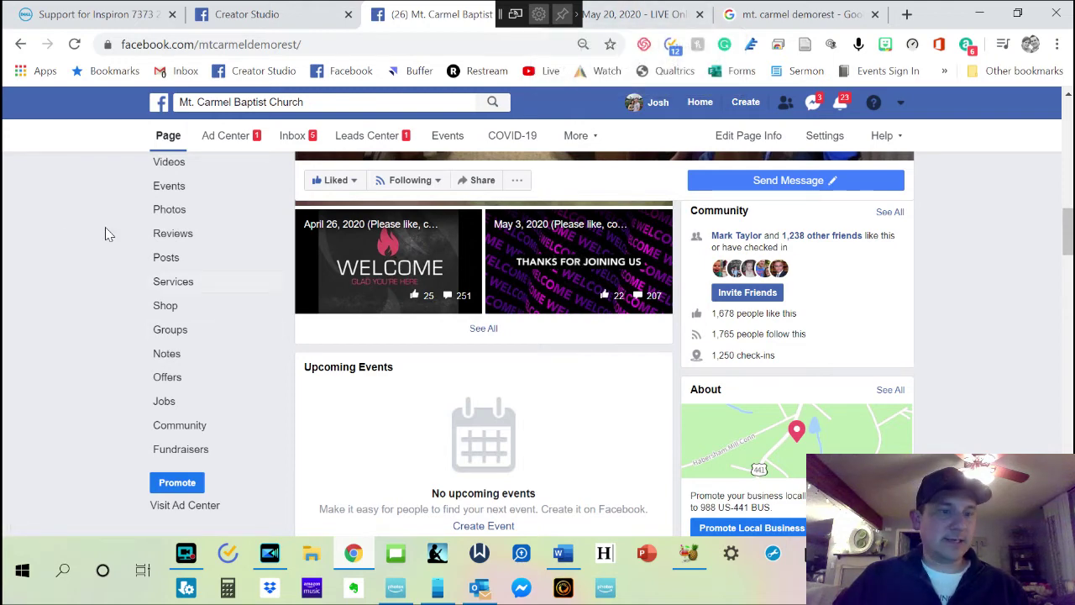
Show the church page's Reviews, with its 4.8 rating from 28 people, and scroll through the recommendations.
scroll(220, 296, up, 1)
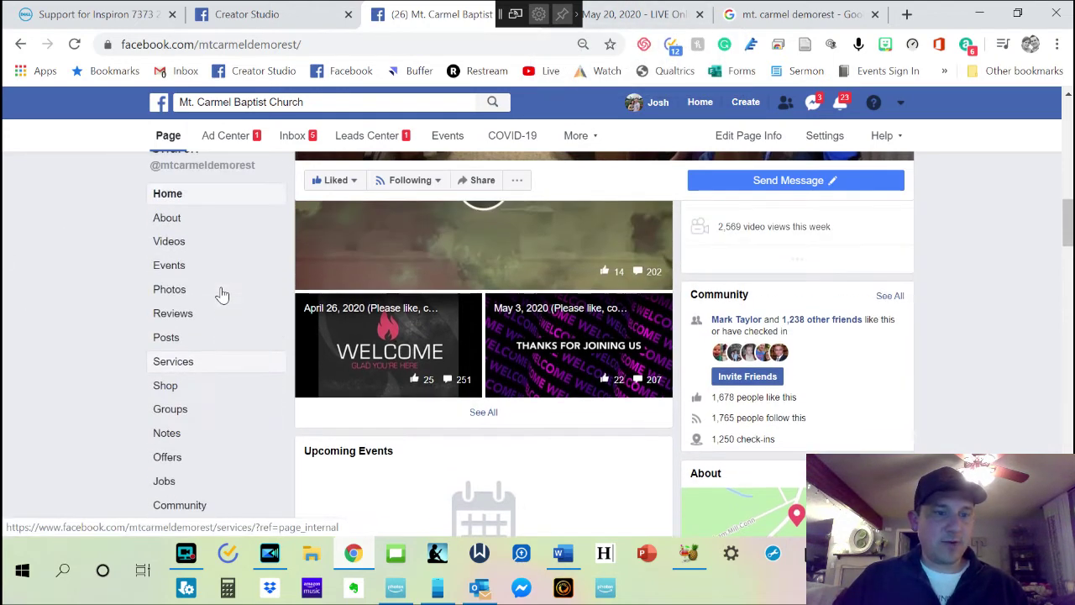
click(174, 323)
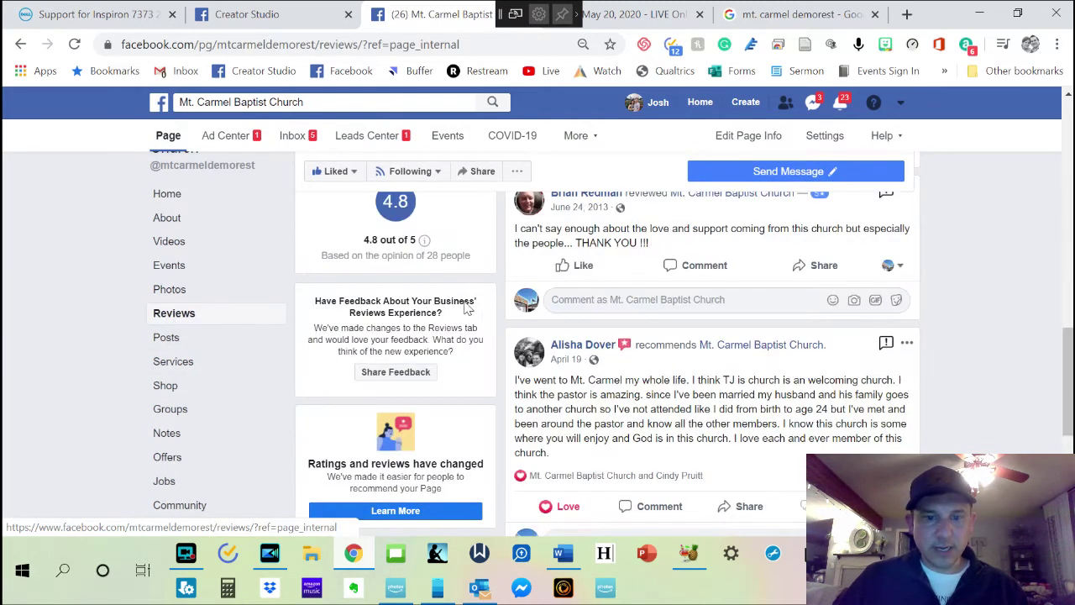
scroll(487, 309, up, 1)
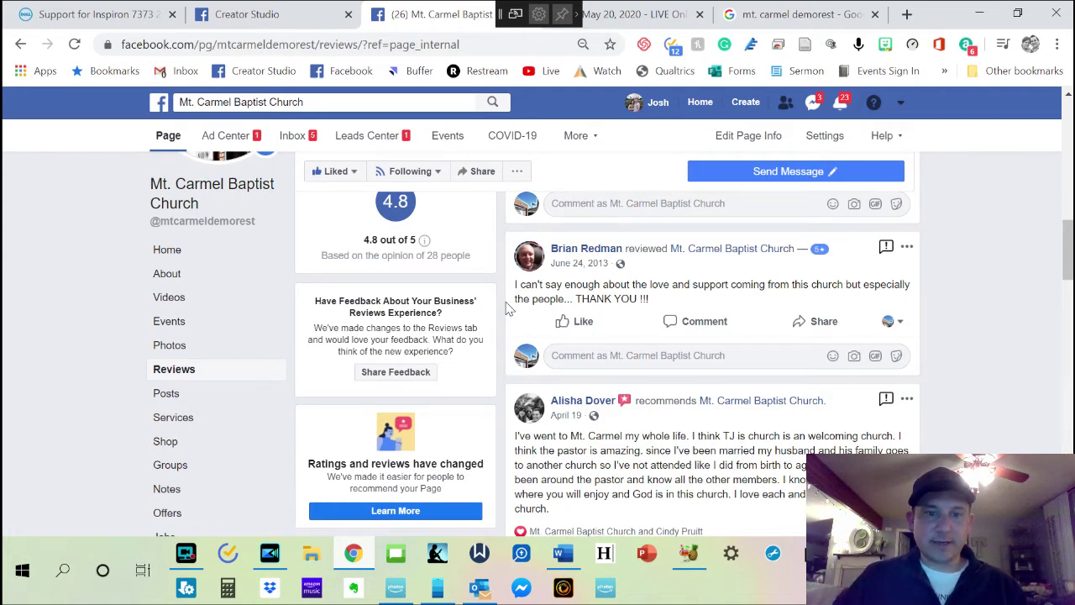
scroll(507, 309, up, 2)
scroll(507, 309, up, 2)
scroll(506, 309, up, 1)
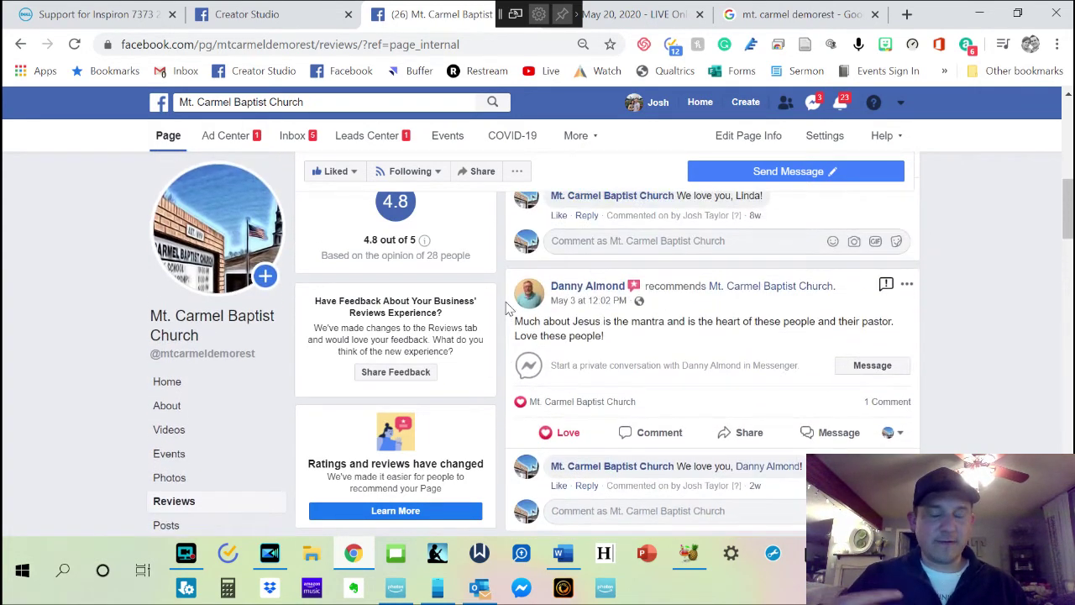
scroll(506, 309, up, 1)
scroll(588, 378, up, 2)
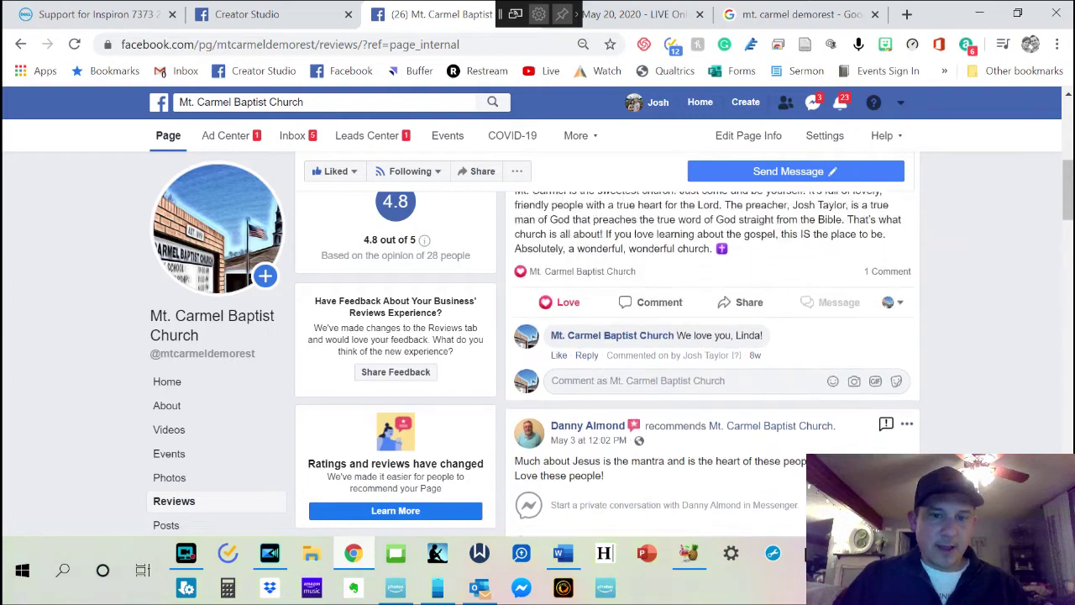
scroll(588, 378, up, 3)
scroll(624, 307, down, 2)
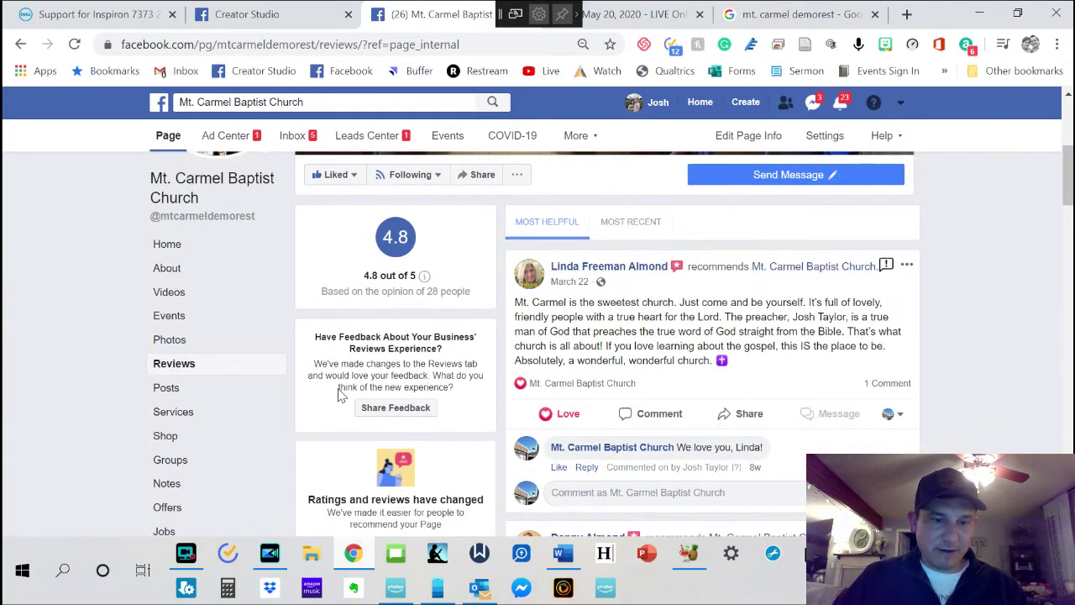
scroll(426, 470, down, 1)
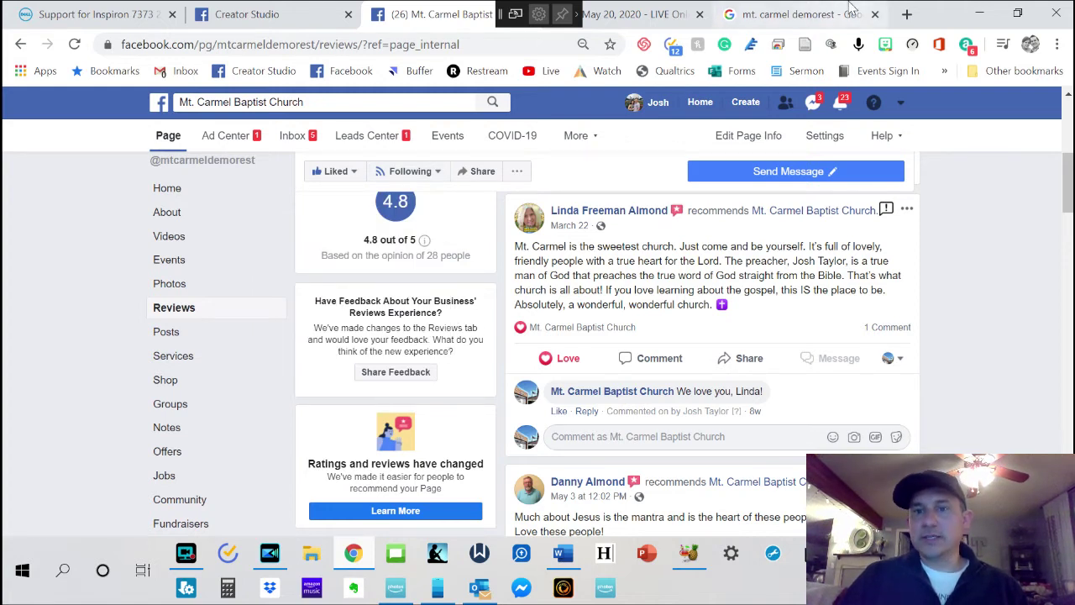
Go to the mt. carmel demorest Google results and bring up the church's 20 Google reviews.
click(802, 10)
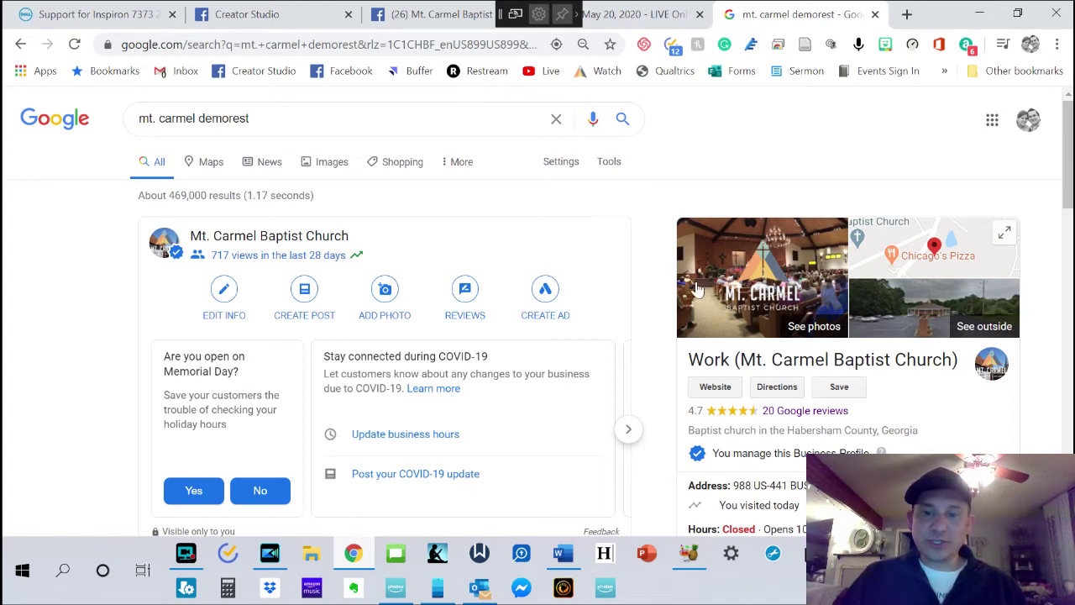
scroll(776, 291, down, 1)
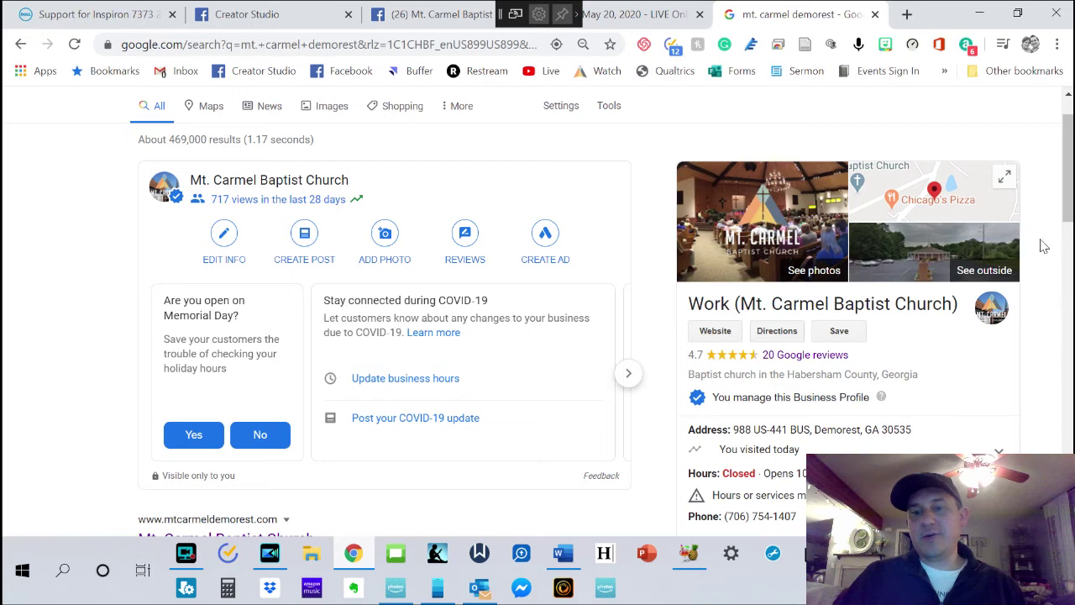
scroll(807, 307, down, 1)
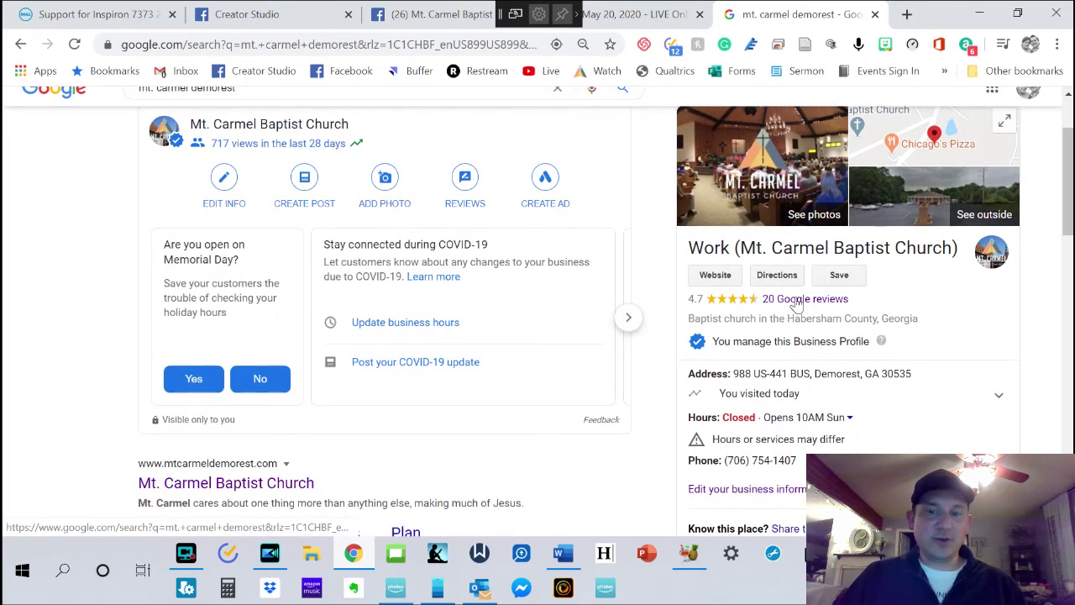
click(796, 301)
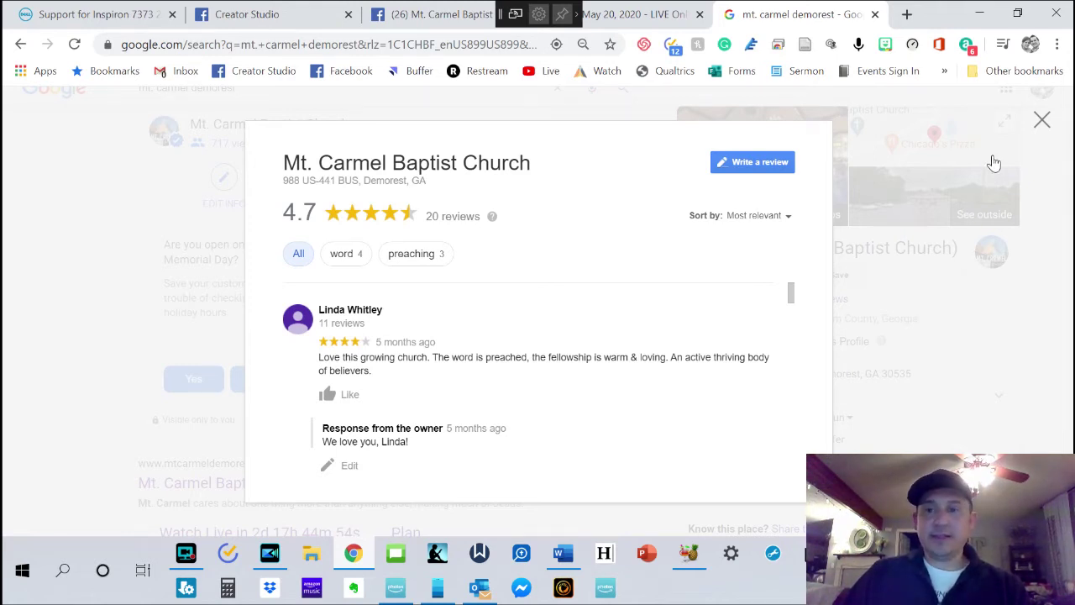
click(1043, 122)
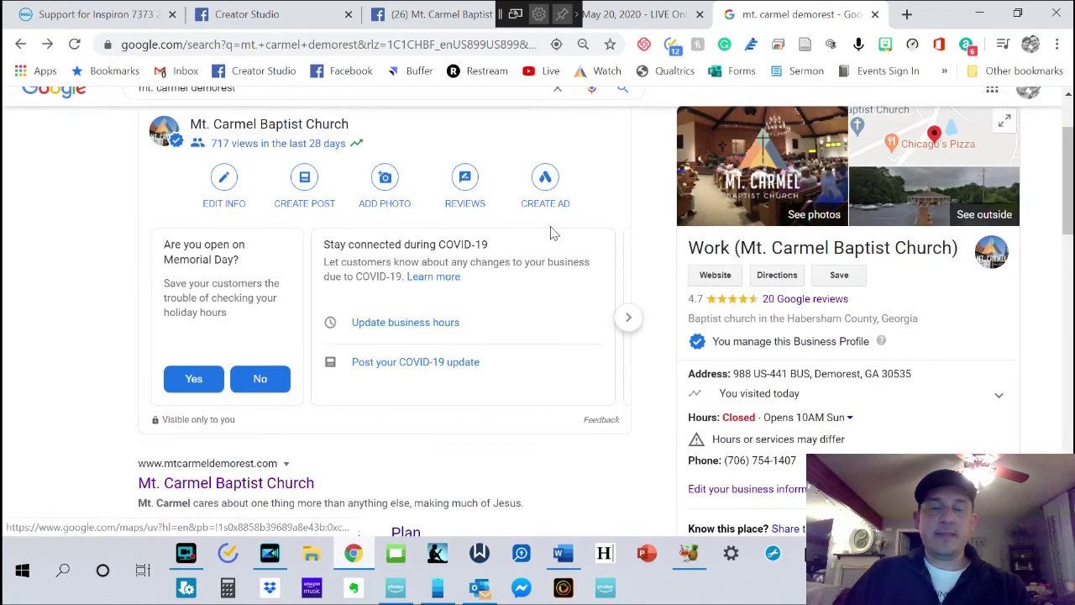